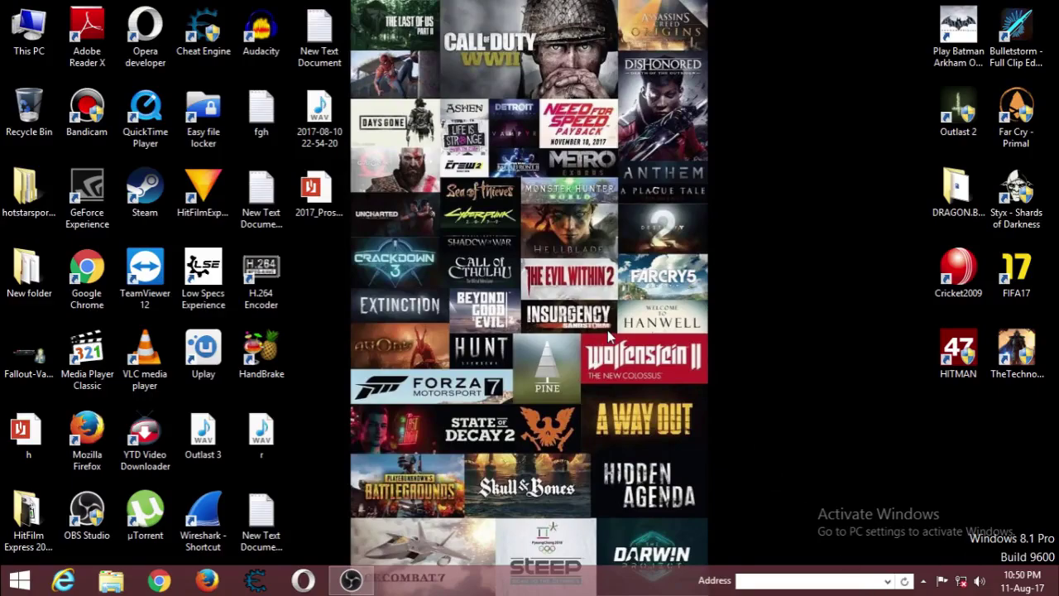
right_click(525, 214)
click(553, 257)
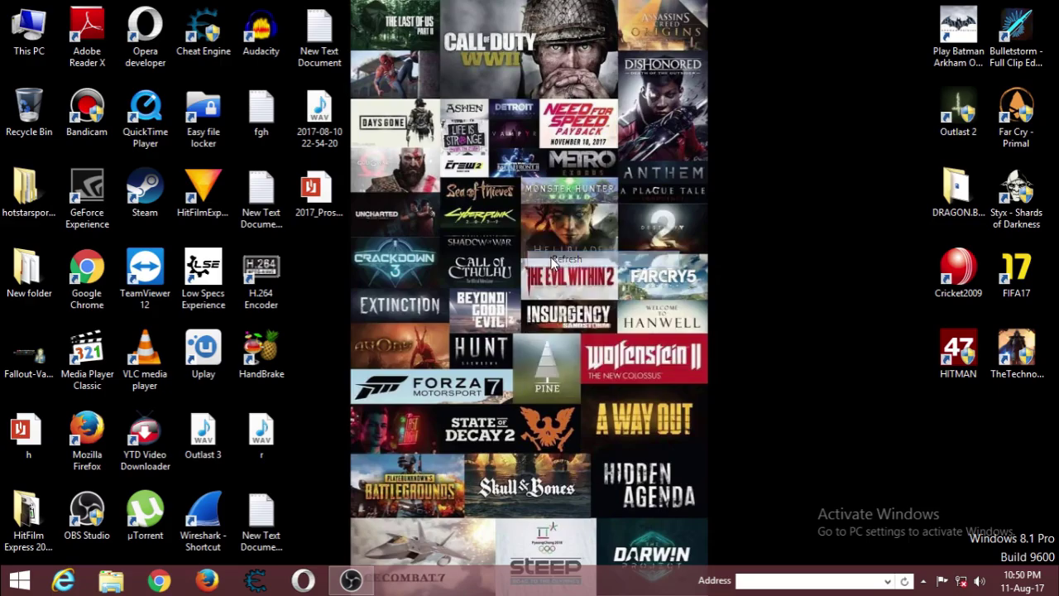
right_click(553, 259)
click(574, 301)
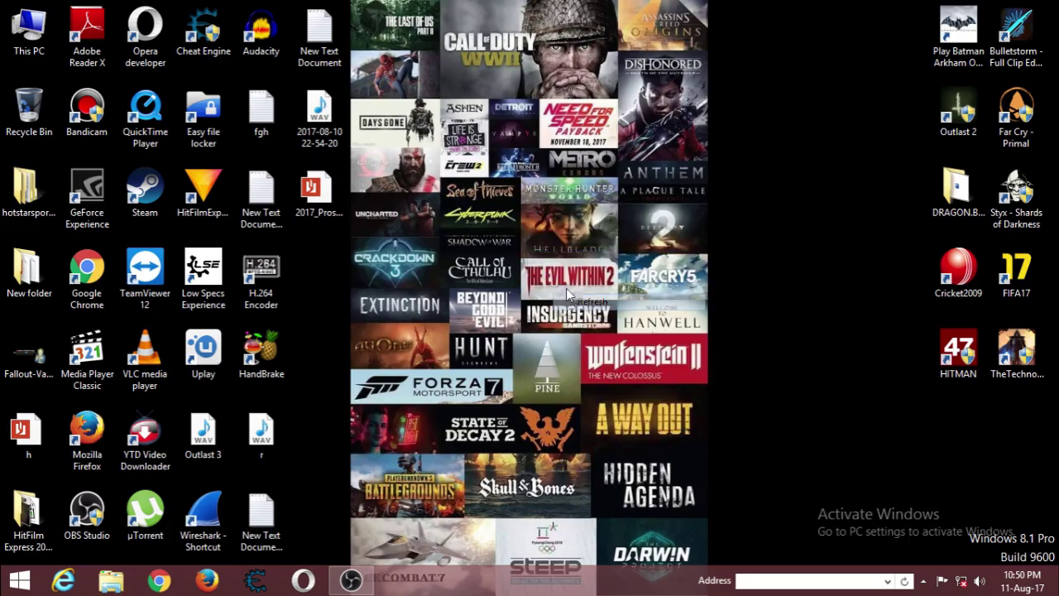
right_click(406, 213)
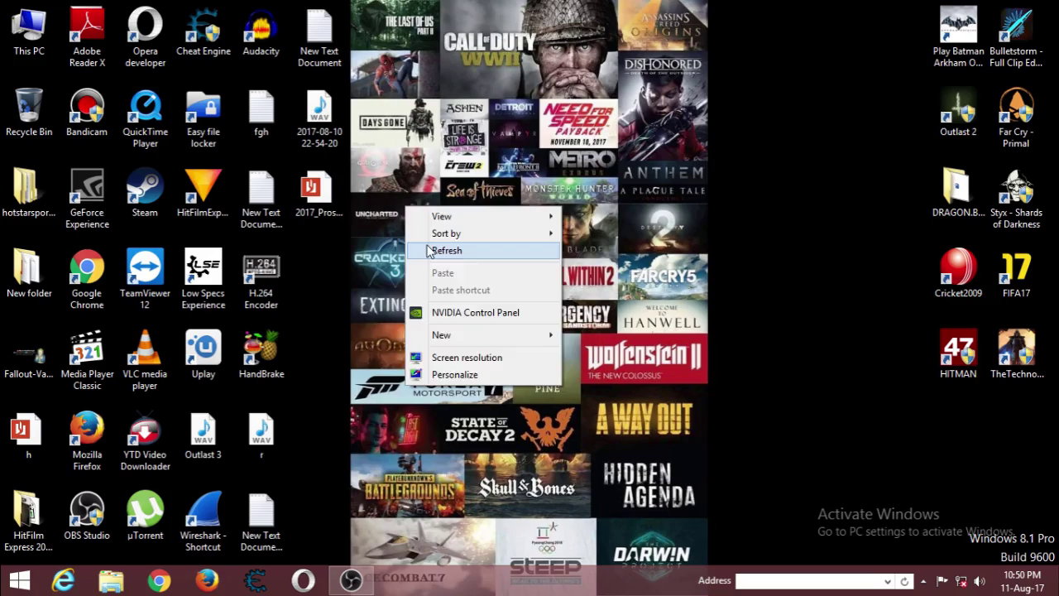
click(424, 251)
Open the Sniper Elite 4 folder inside Games on the external games drive (I:).
click(111, 579)
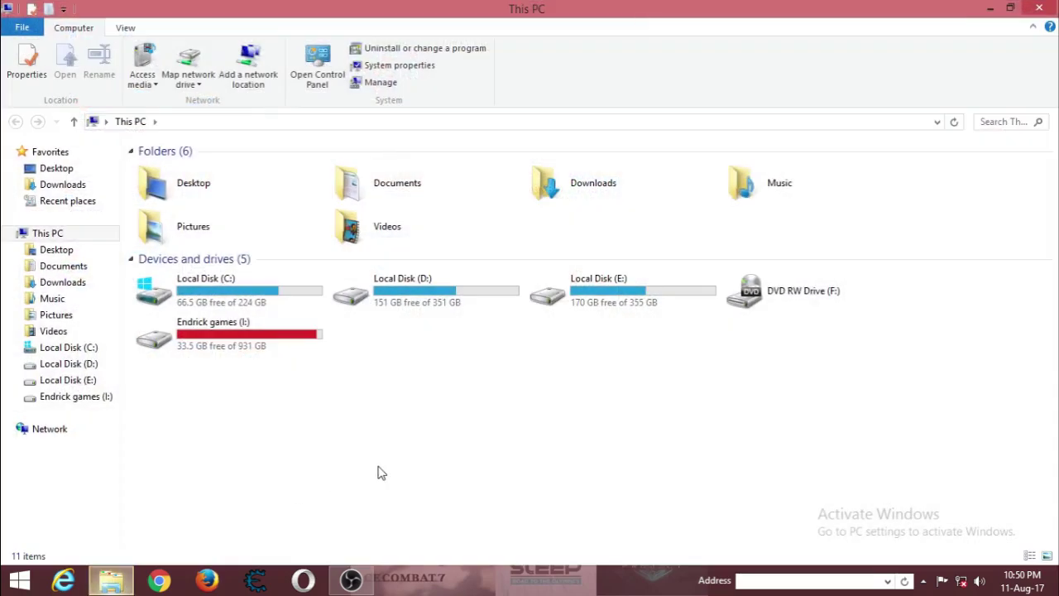
click(231, 346)
double_click(231, 345)
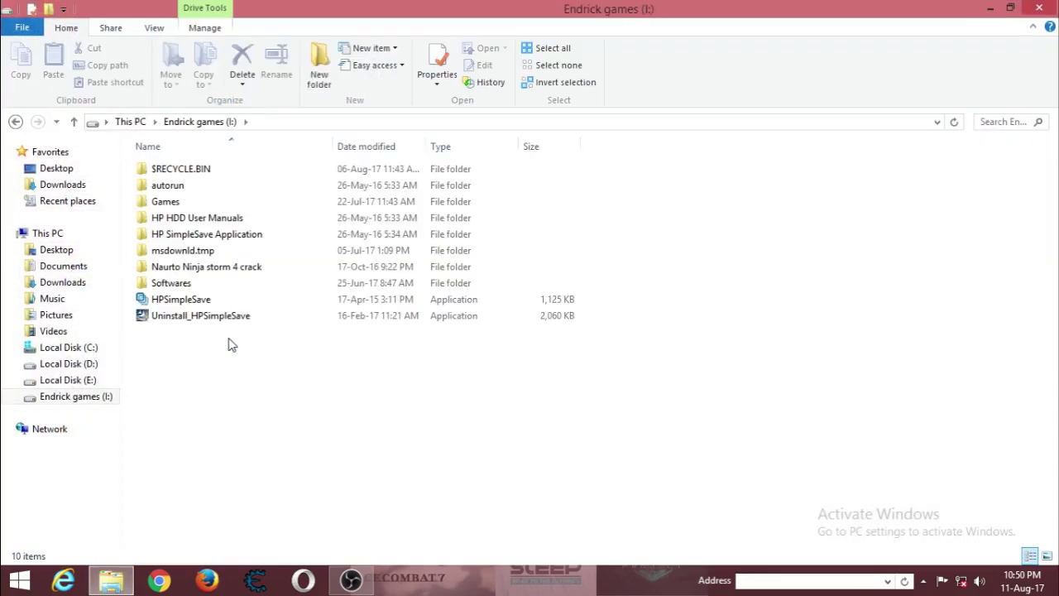
double_click(166, 201)
double_click(445, 399)
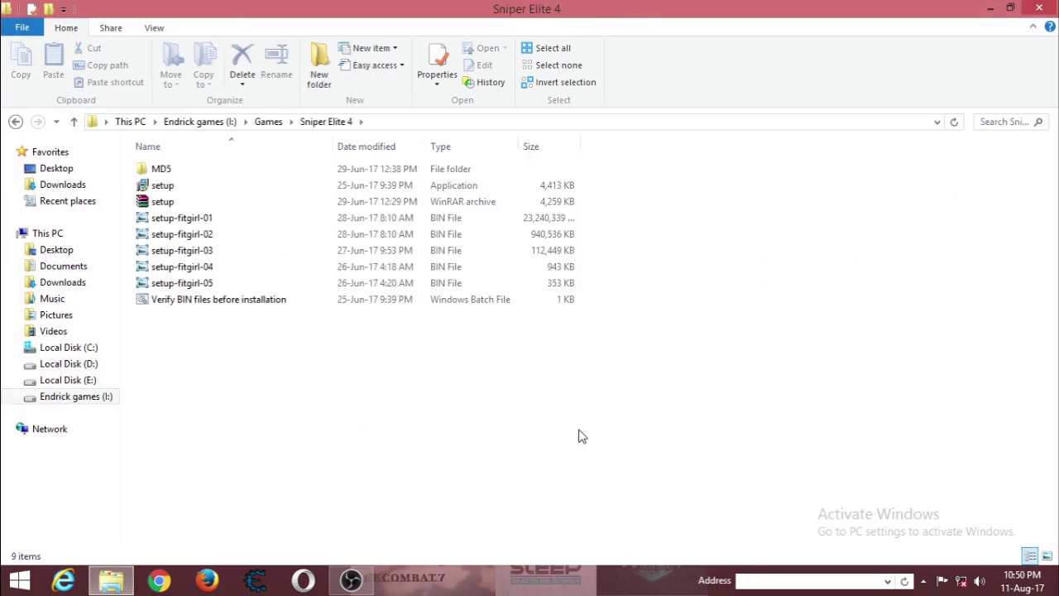
Run the setup application from the Sniper Elite 4 folder, read its error message and dismiss it.
click(178, 188)
double_click(180, 191)
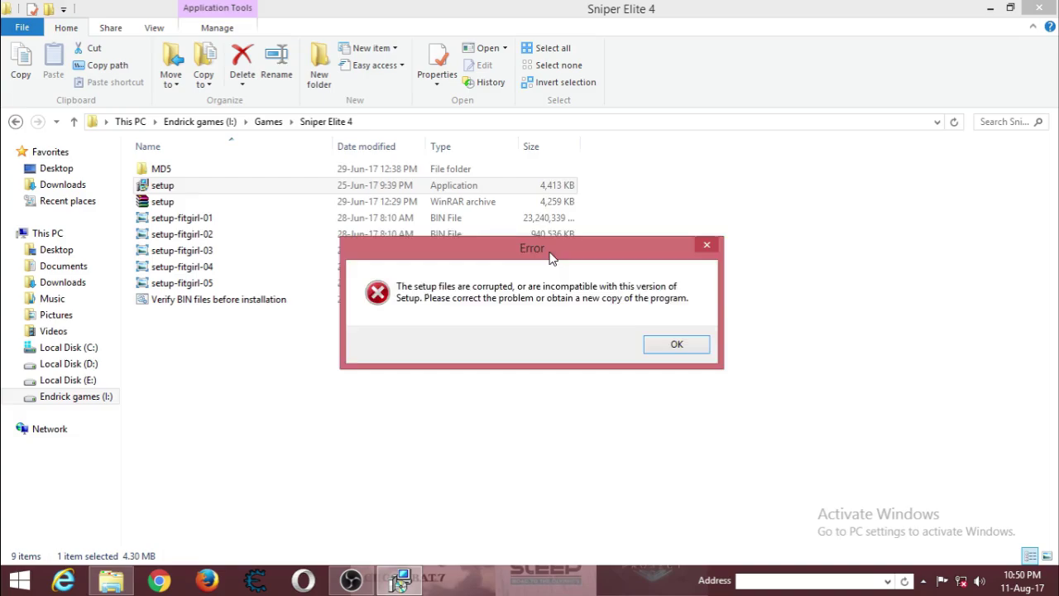
drag(550, 258, 563, 230)
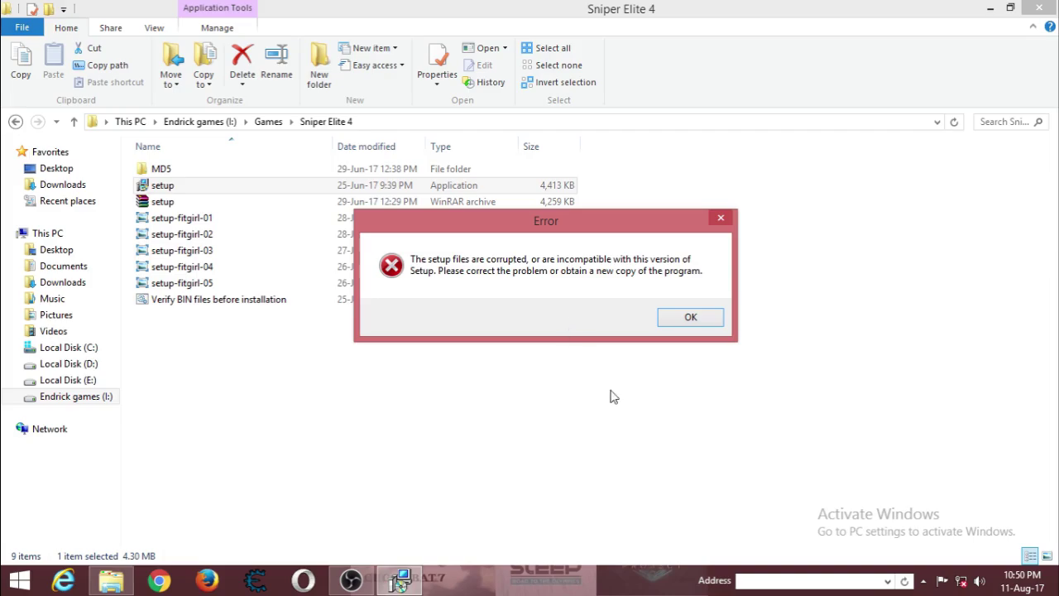
click(924, 580)
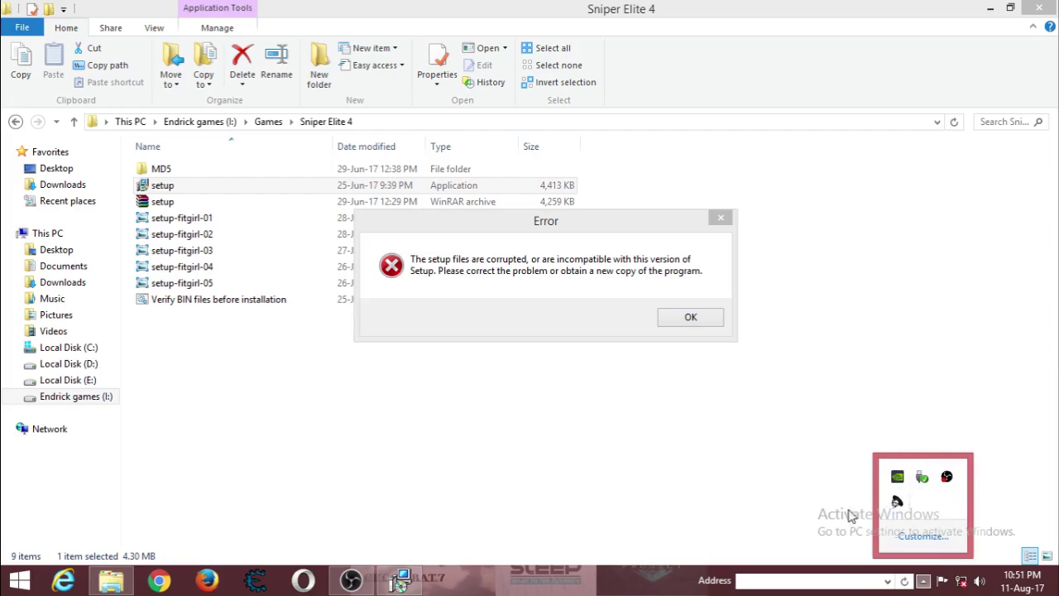
click(740, 439)
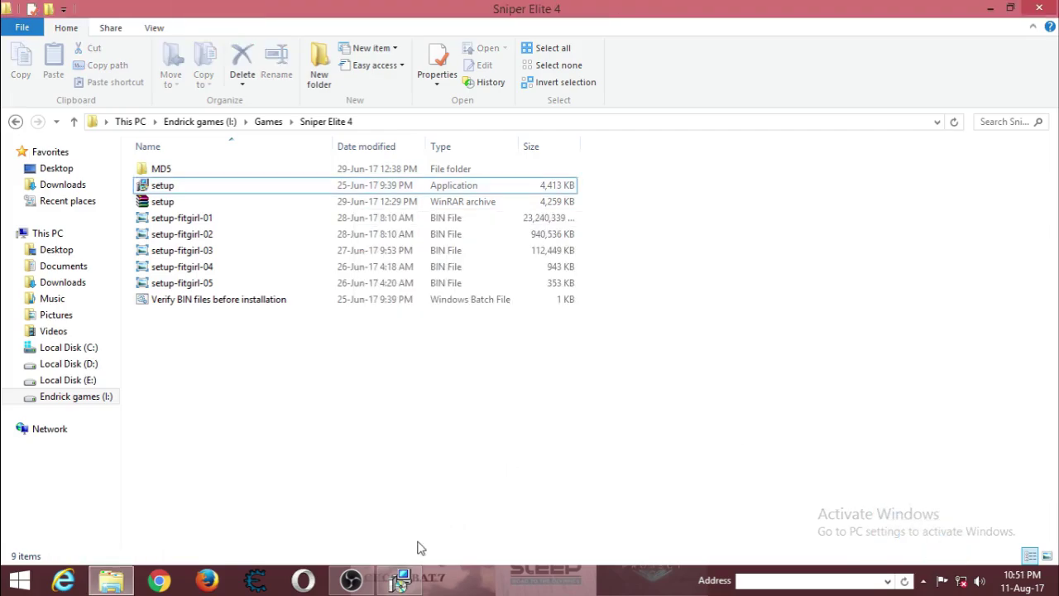
click(422, 575)
mouse_move(555, 233)
mouse_down()
mouse_move(569, 227)
mouse_move(556, 232)
mouse_up()
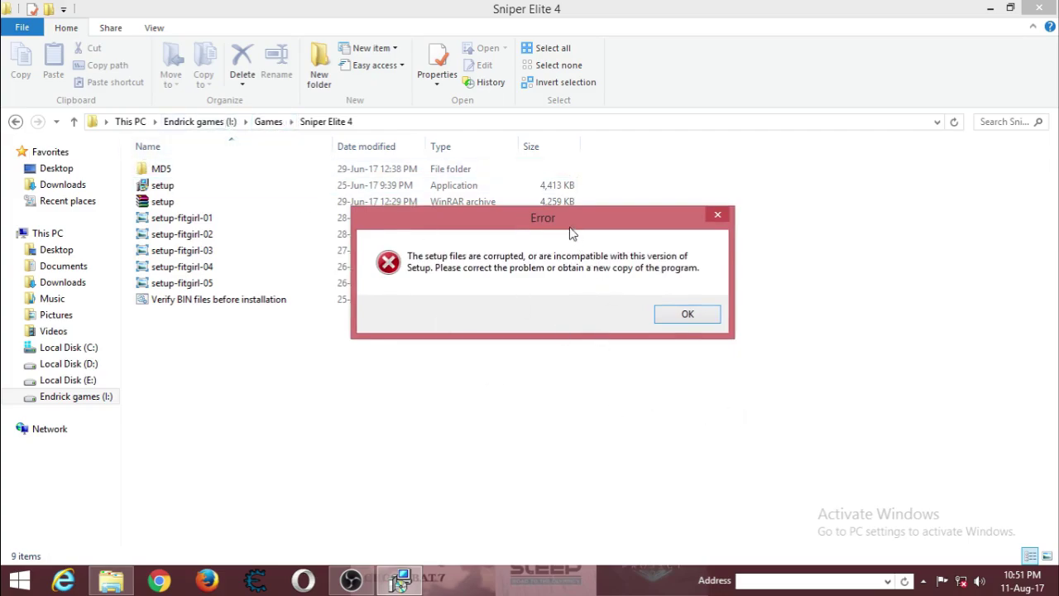
mouse_move(569, 229)
mouse_down()
mouse_move(496, 230)
mouse_move(633, 230)
mouse_move(568, 225)
mouse_up()
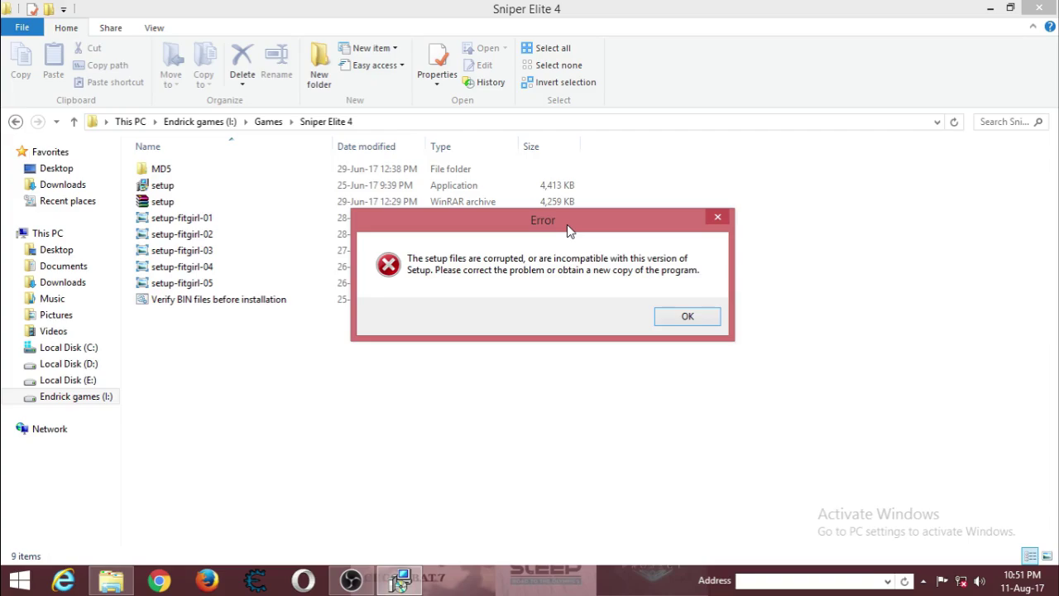
click(690, 317)
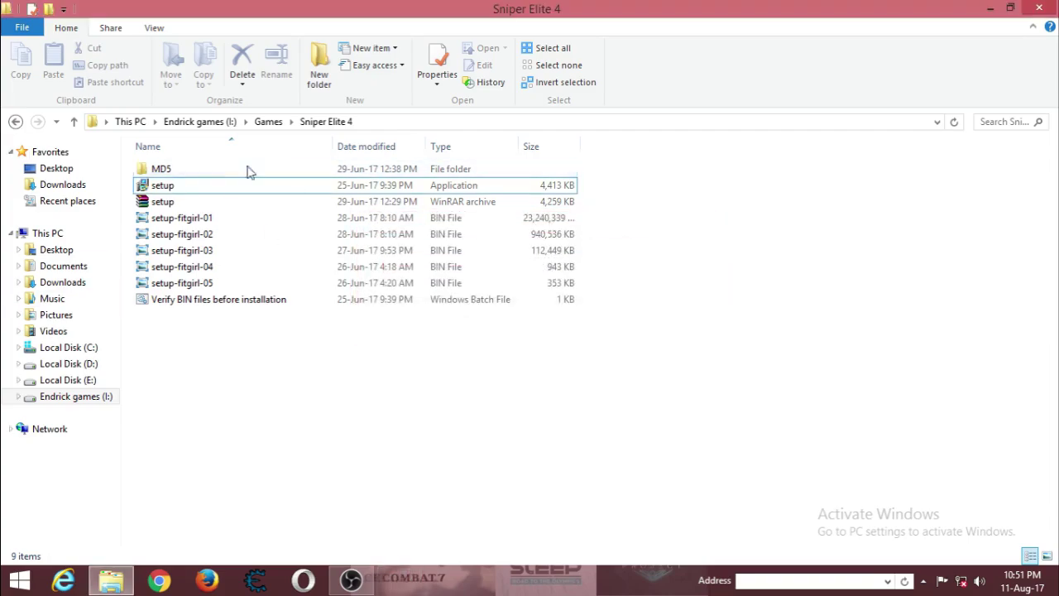
right_click(677, 341)
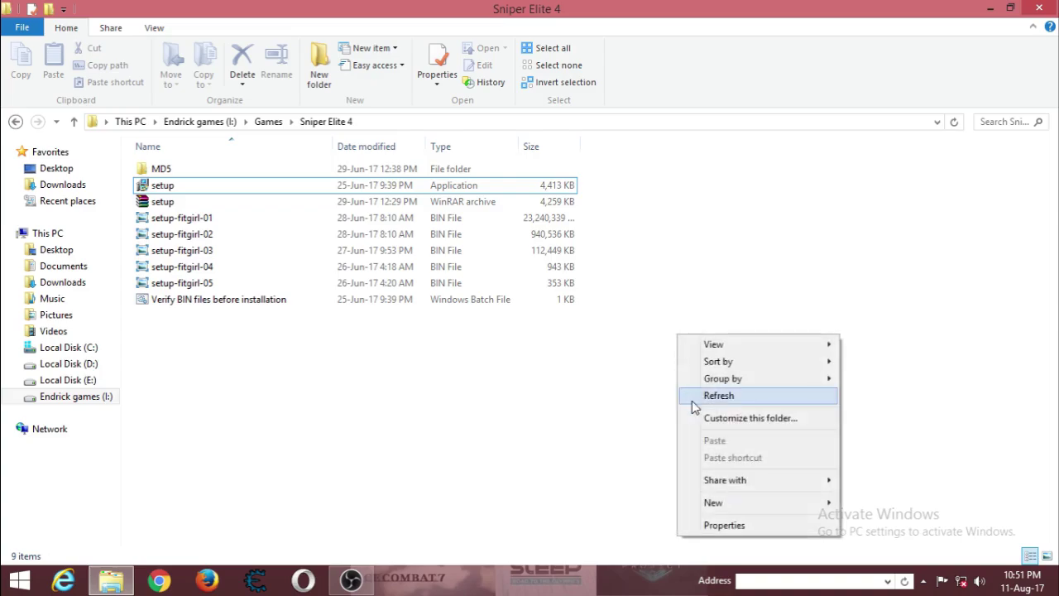
click(690, 395)
right_click(625, 390)
click(658, 226)
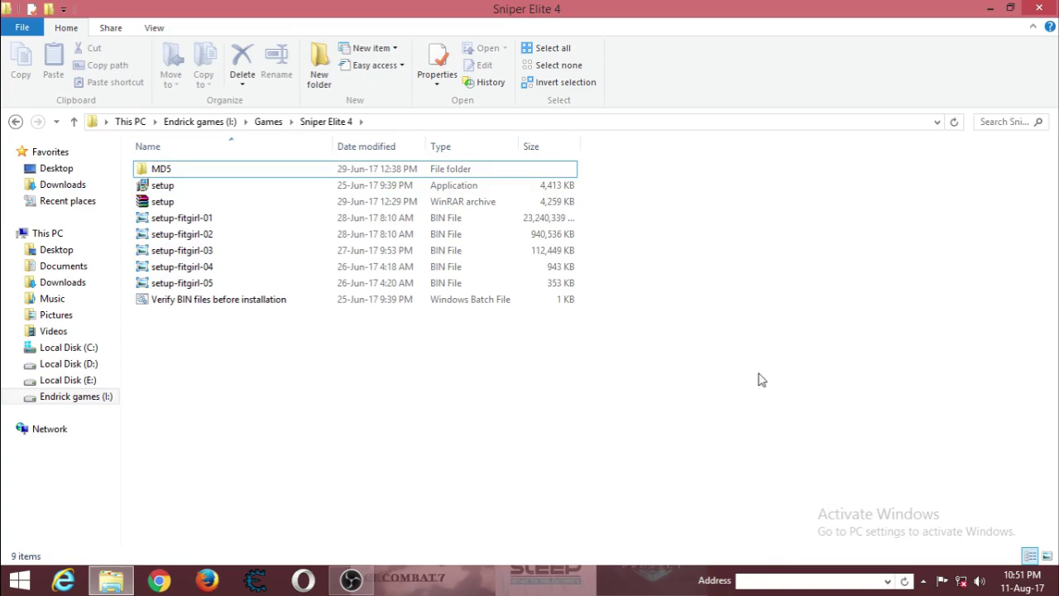
Launch the Sniper Elite 4 setup application a second time and dismiss the error dialog.
click(244, 202)
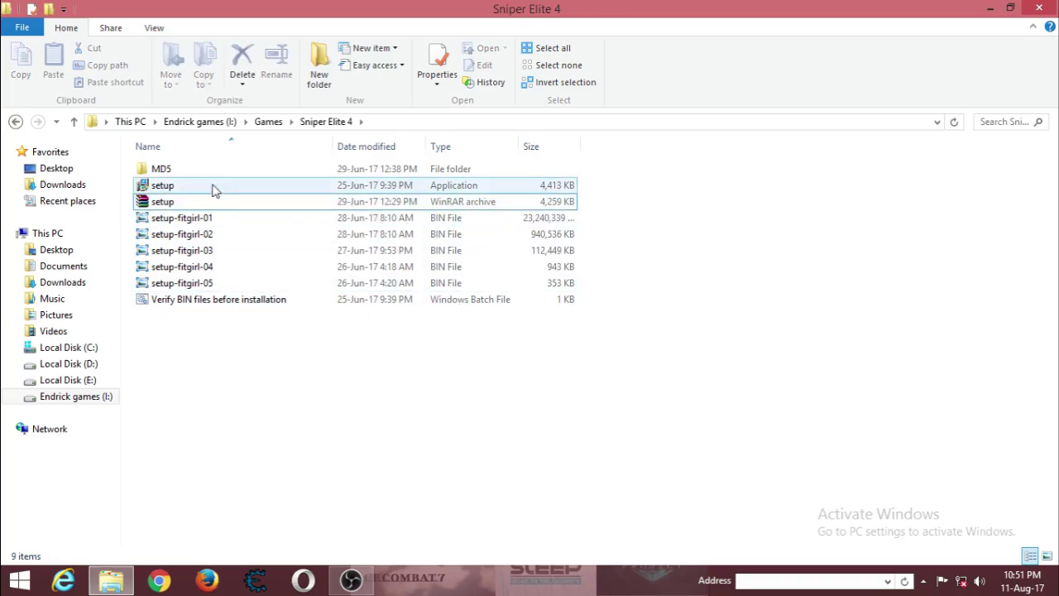
double_click(172, 189)
click(662, 344)
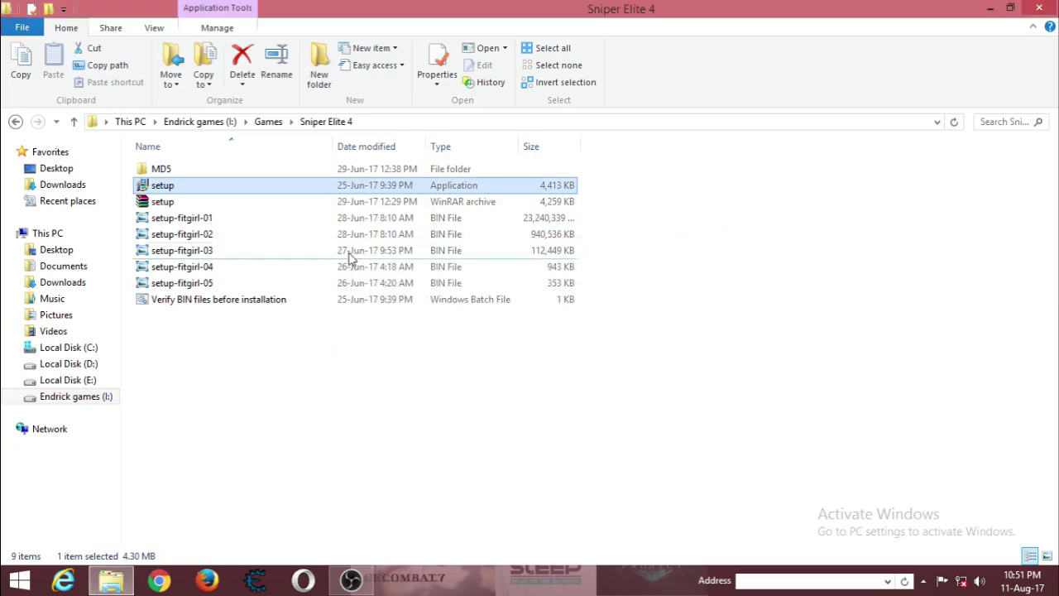
click(169, 202)
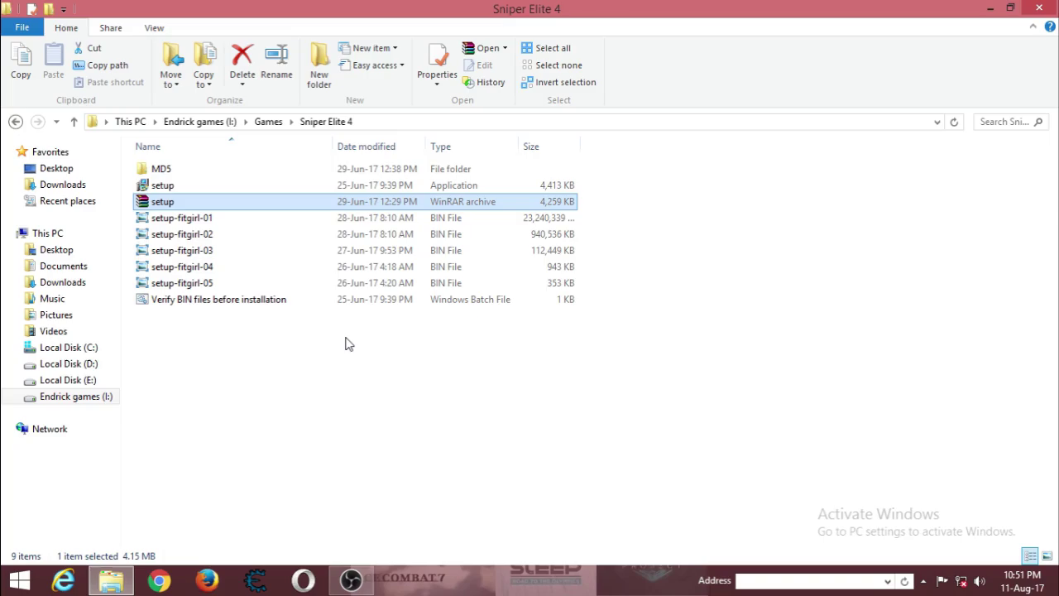
click(468, 427)
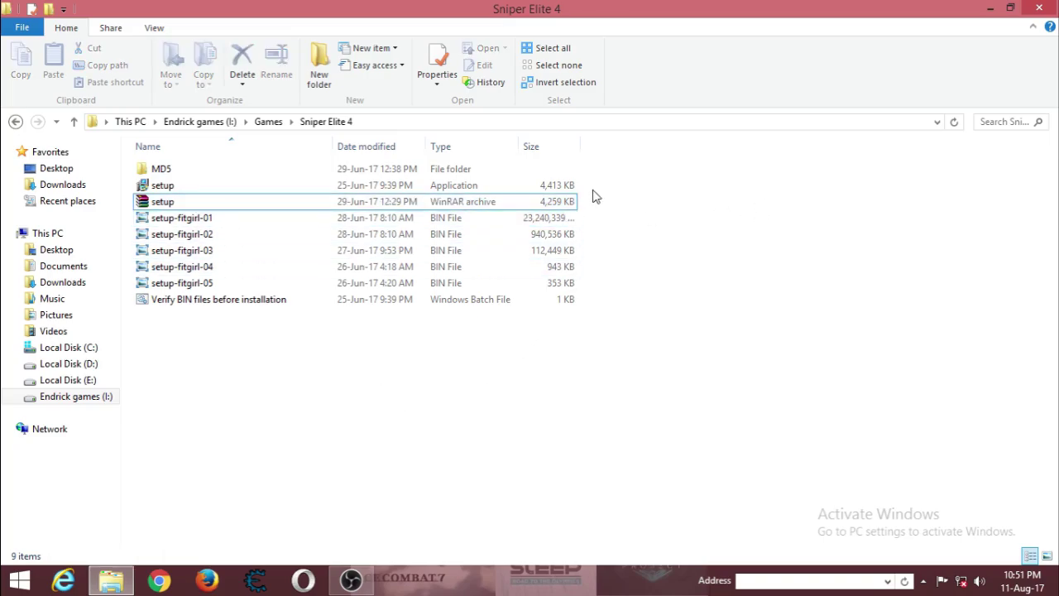
click(551, 189)
click(699, 252)
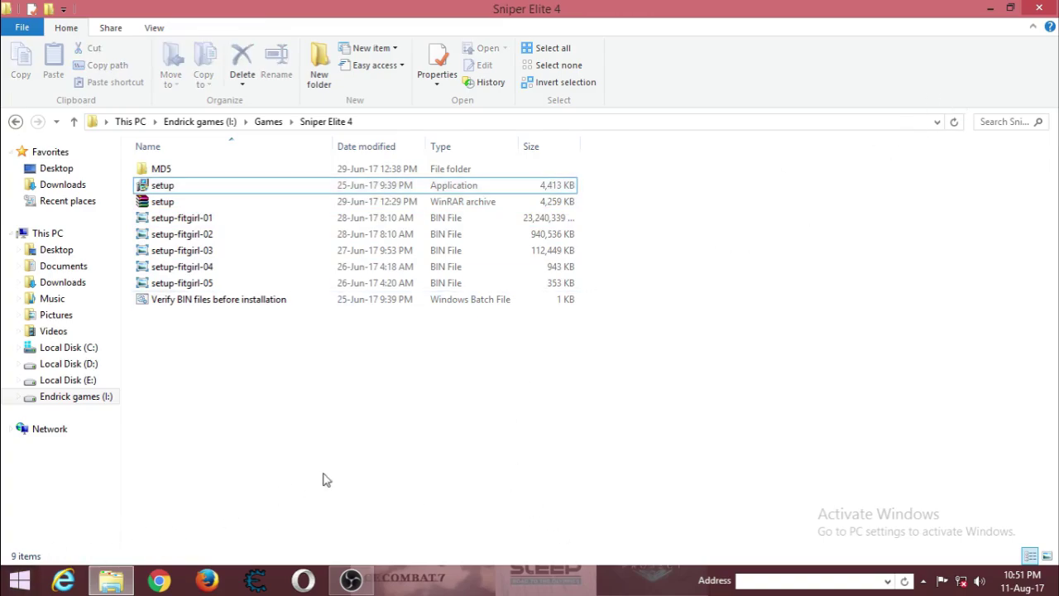
Open the Windows temporary files folder by running %temp%.
right_click(14, 582)
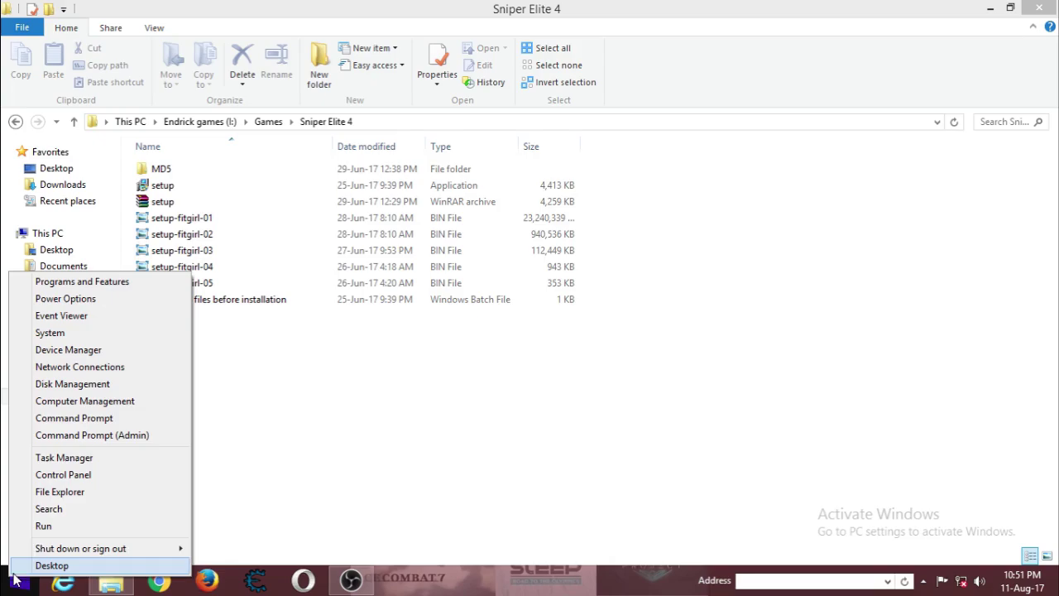
click(43, 526)
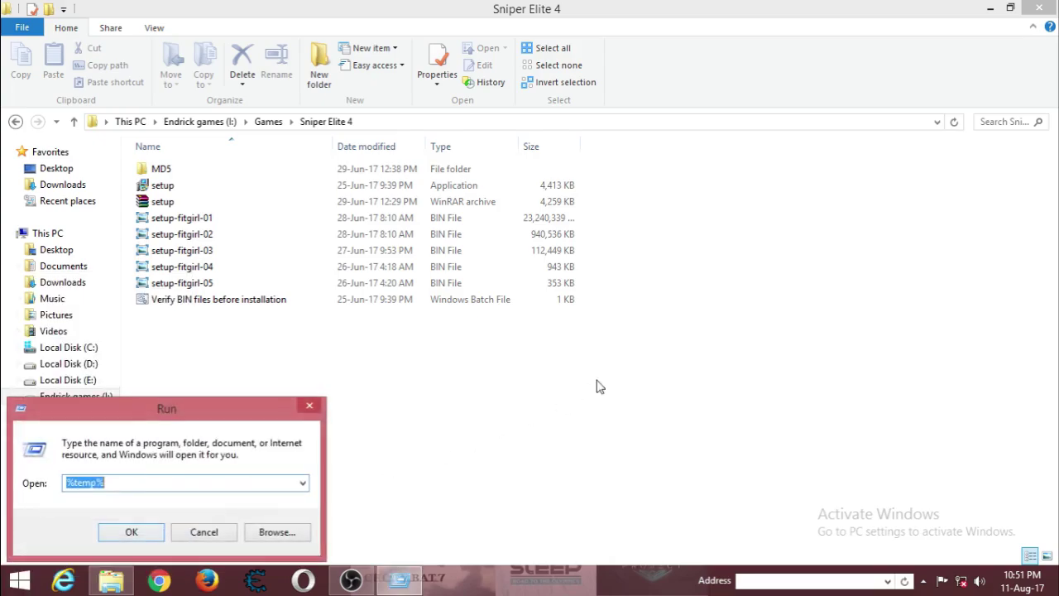
click(129, 487)
drag(120, 486, 45, 493)
text(%te)
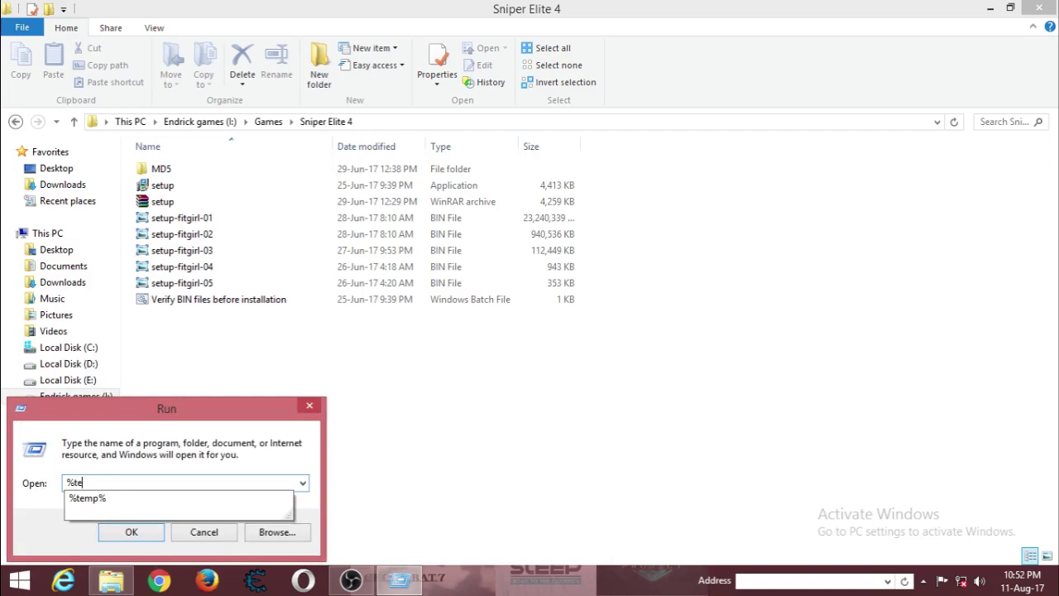
text(mp%)
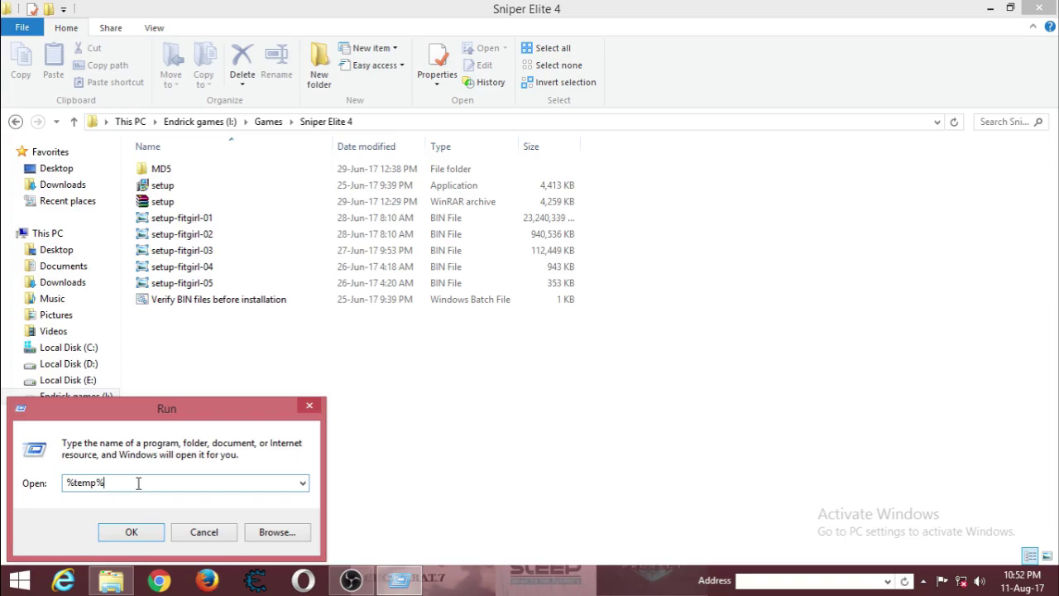
key(Return)
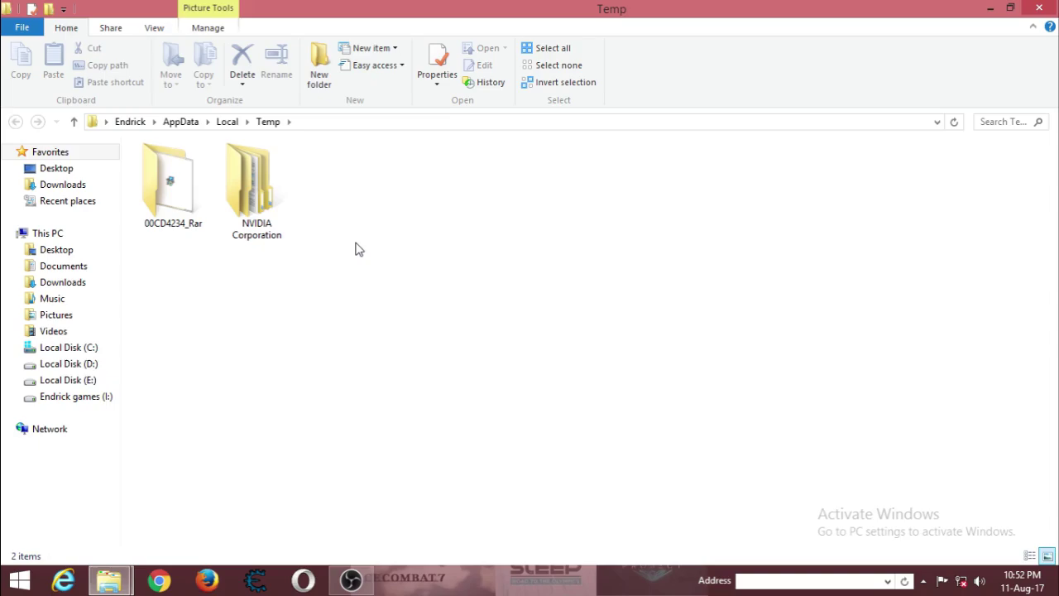
Copy the setup application from the 00CD4234_Rar folder inside Temp.
double_click(206, 199)
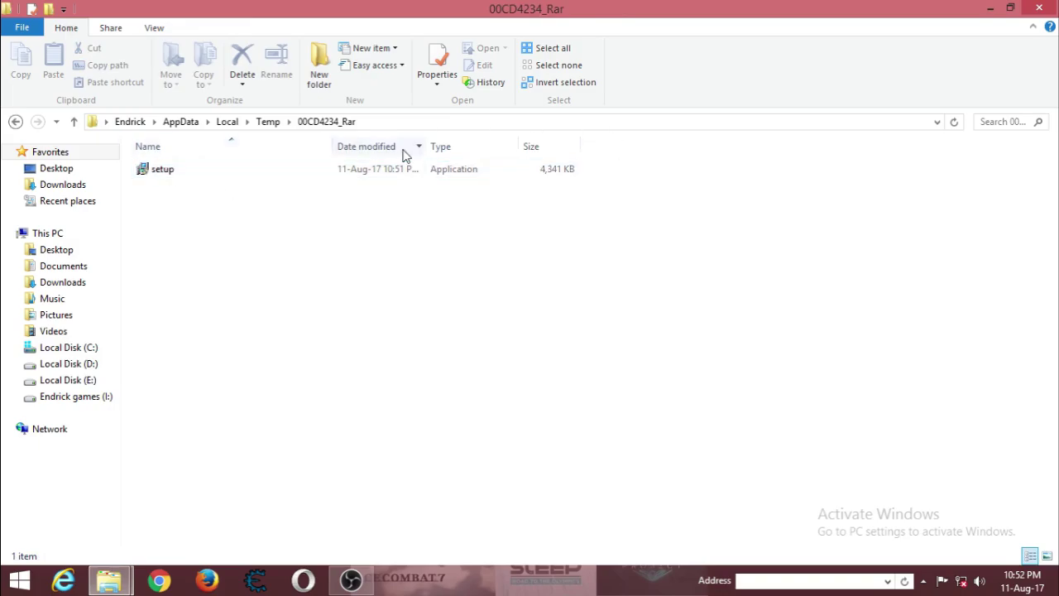
click(152, 175)
right_click(157, 172)
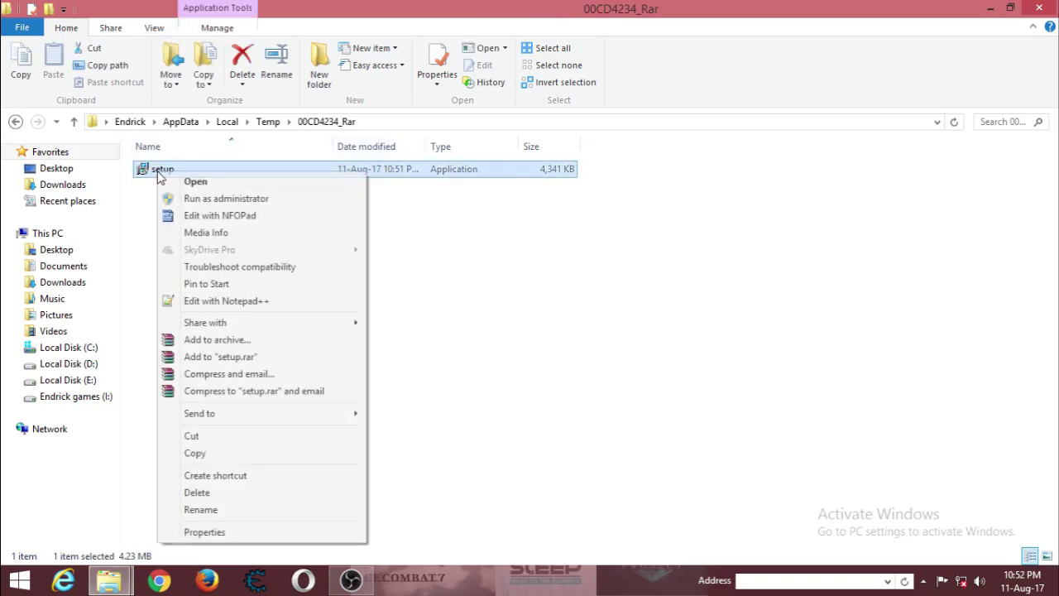
click(195, 453)
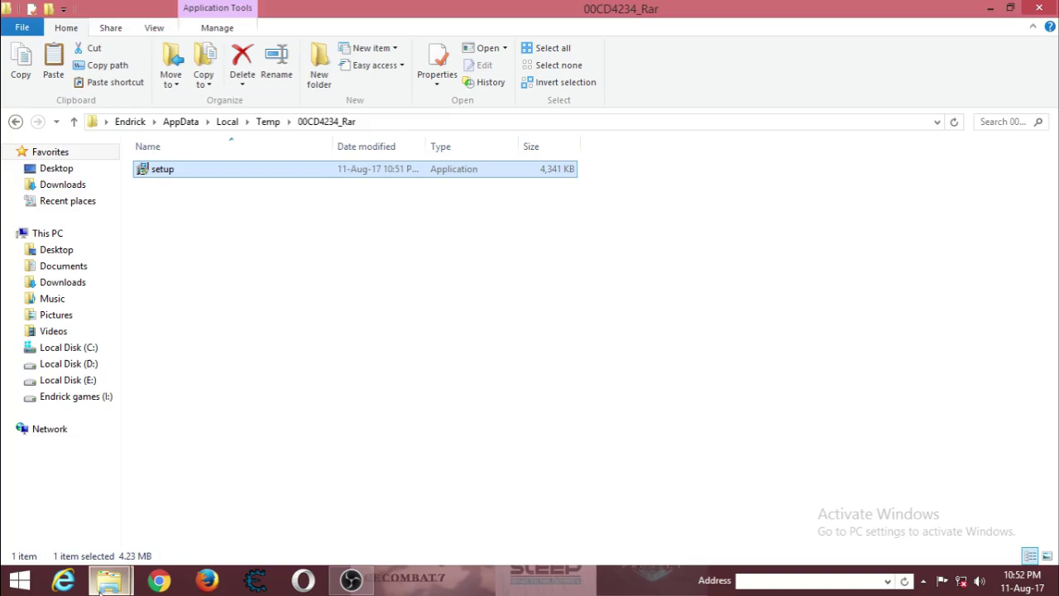
Paste the copied setup application twice into the Sniper Elite 4 folder, replacing the existing setup.exe each time, and refresh the folder.
mouse_move(100, 584)
click(141, 491)
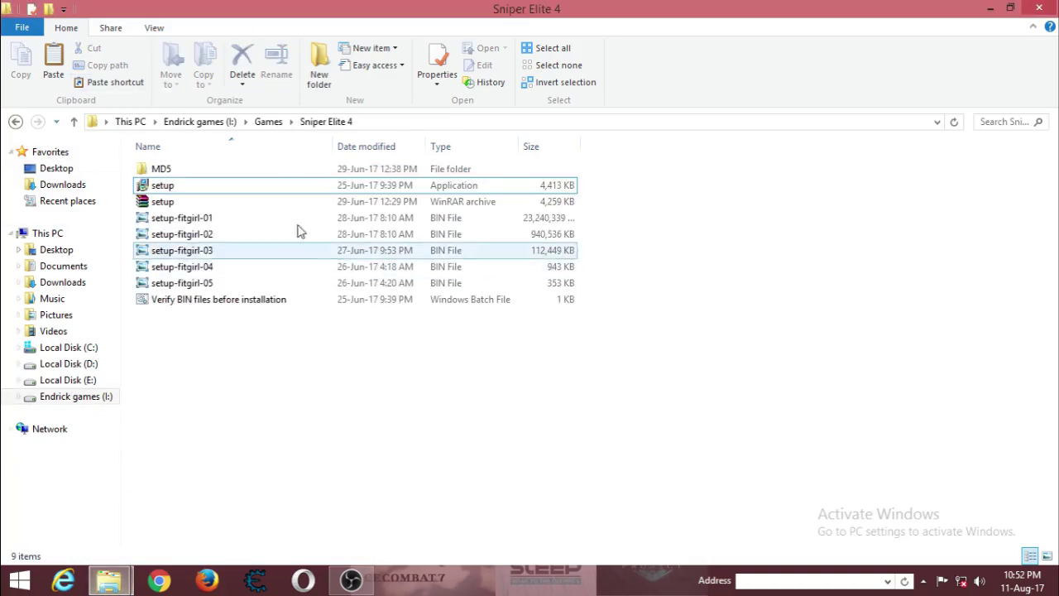
right_click(700, 233)
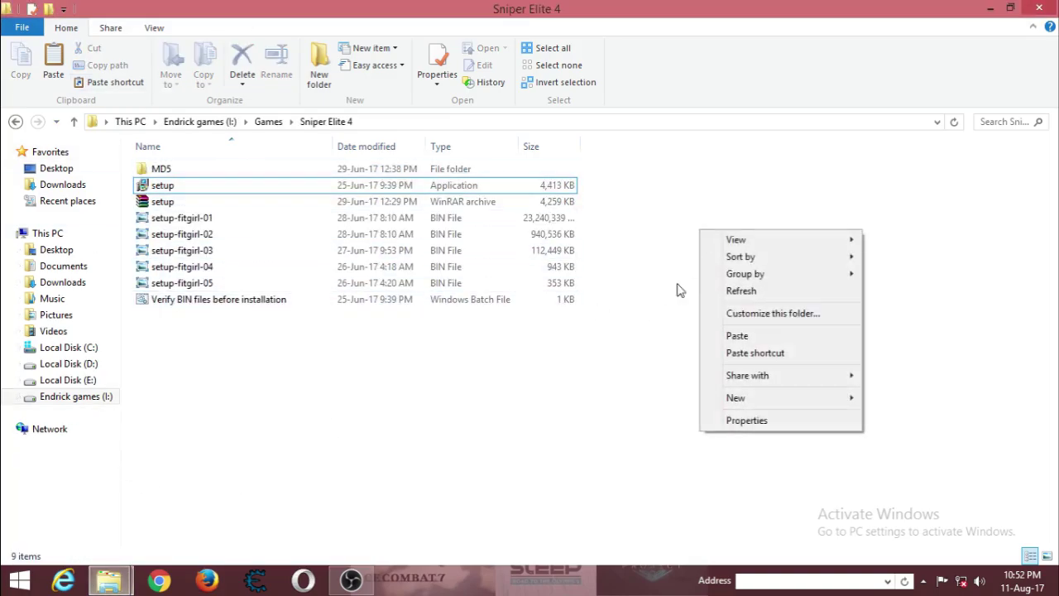
click(721, 336)
click(591, 163)
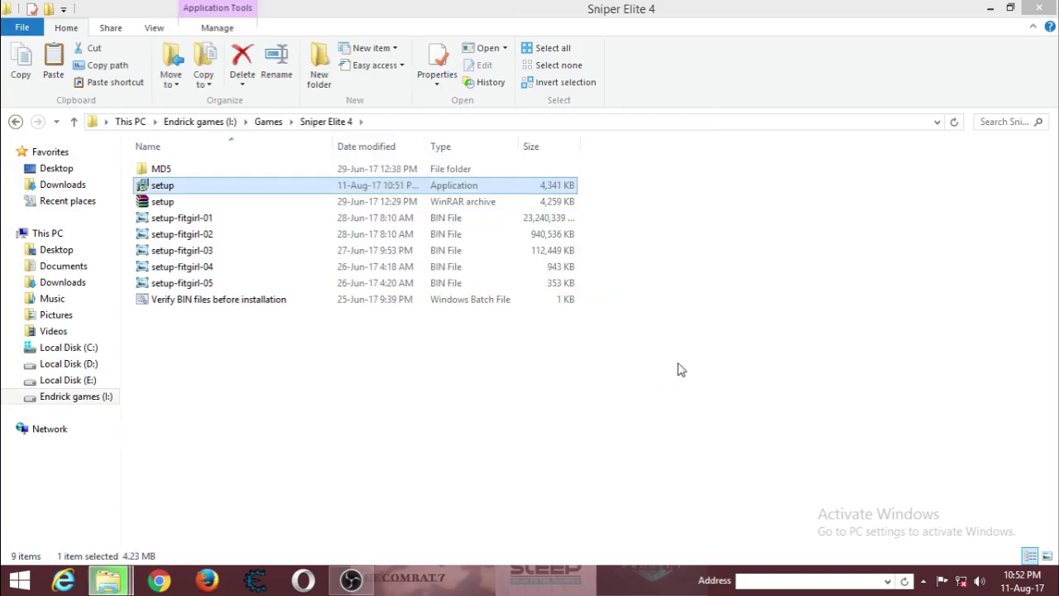
right_click(685, 246)
click(718, 350)
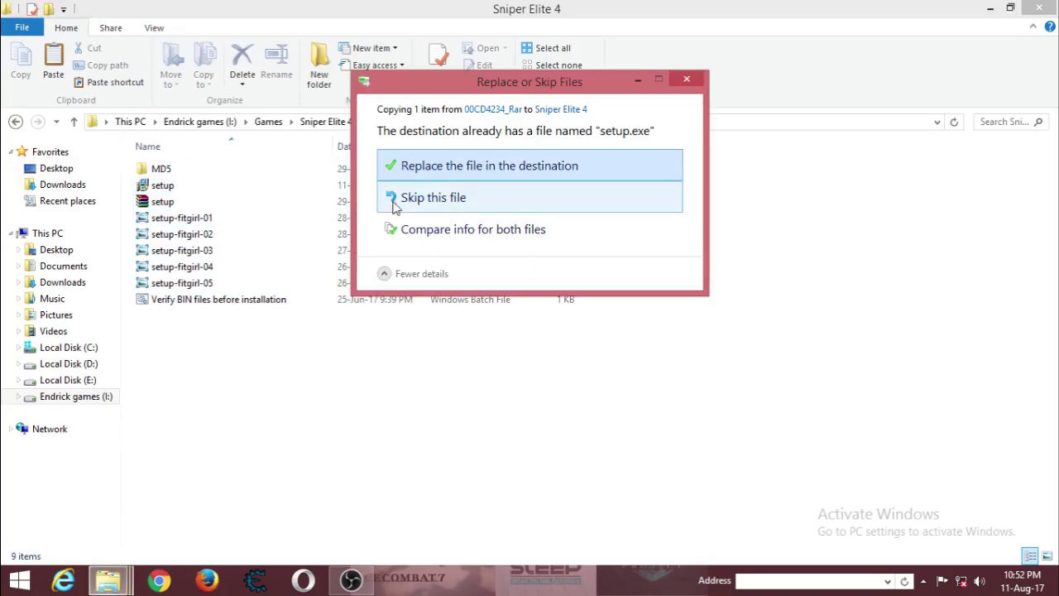
click(636, 166)
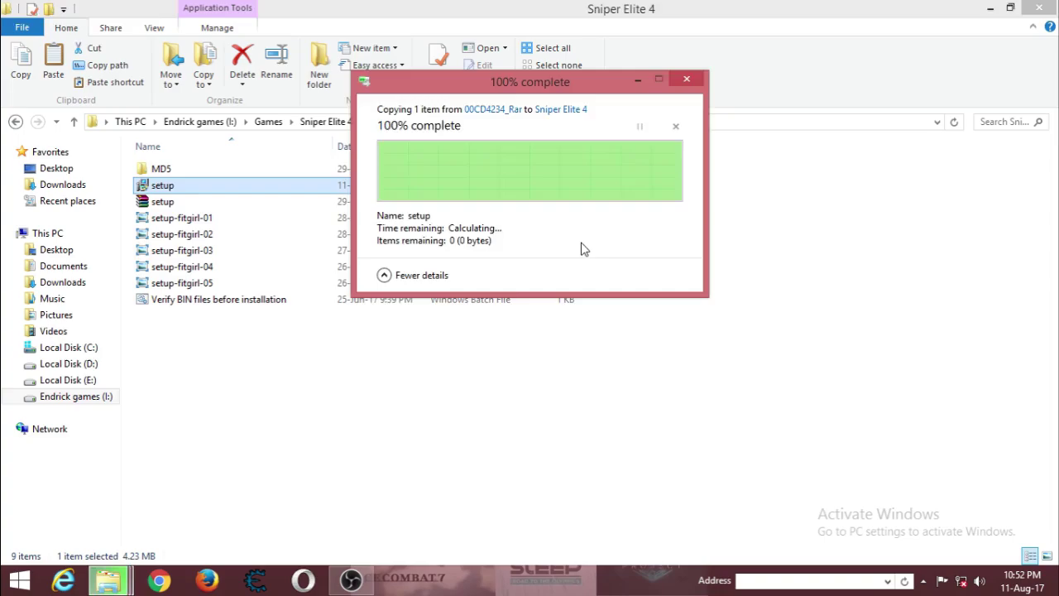
right_click(757, 281)
click(790, 341)
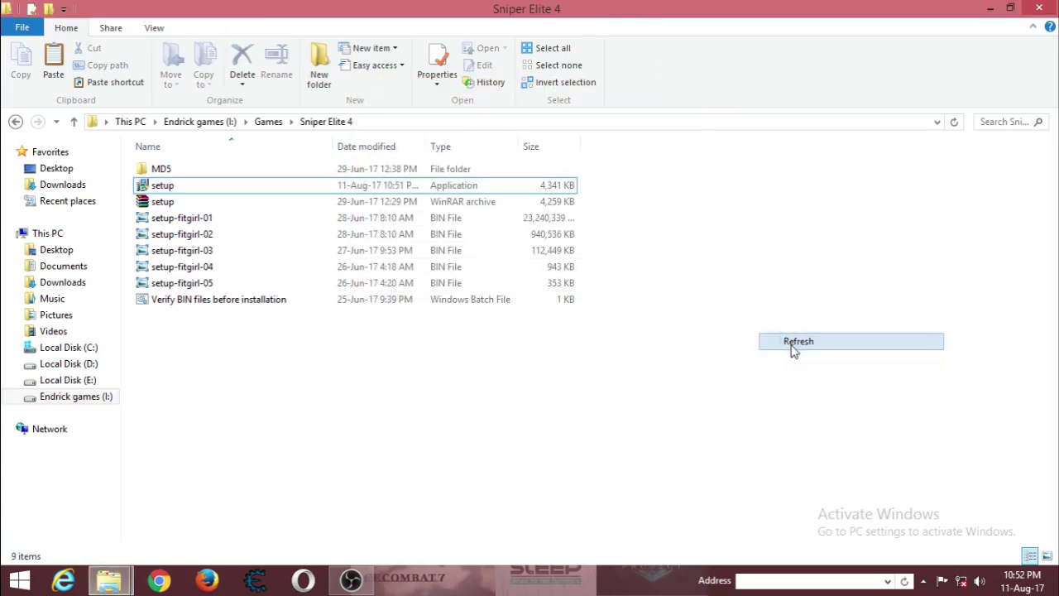
Run the replaced setup application as administrator, accept English as the setup language and mute the wizard's music.
right_click(169, 185)
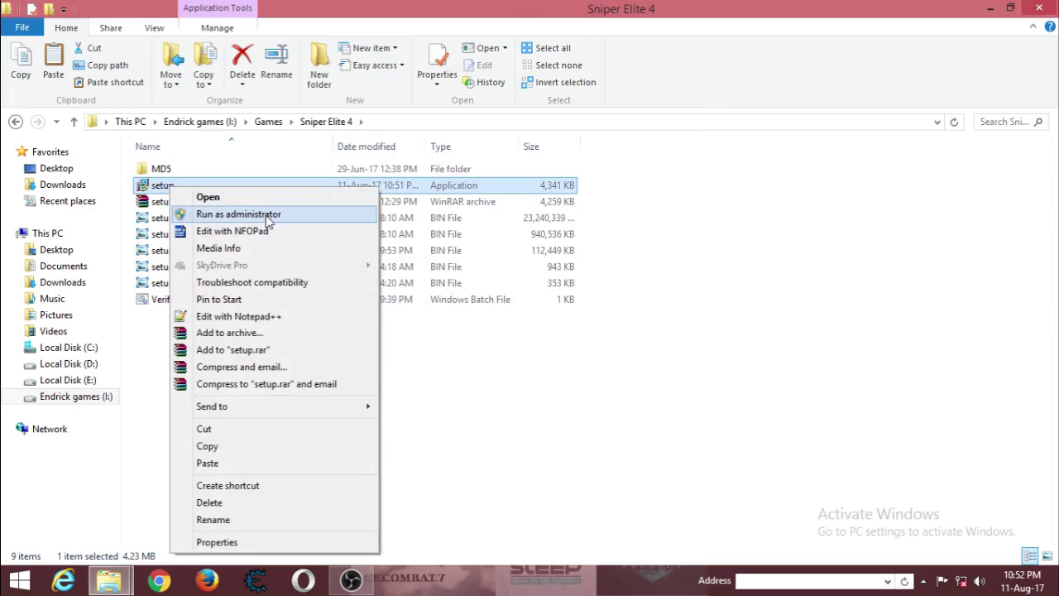
click(269, 216)
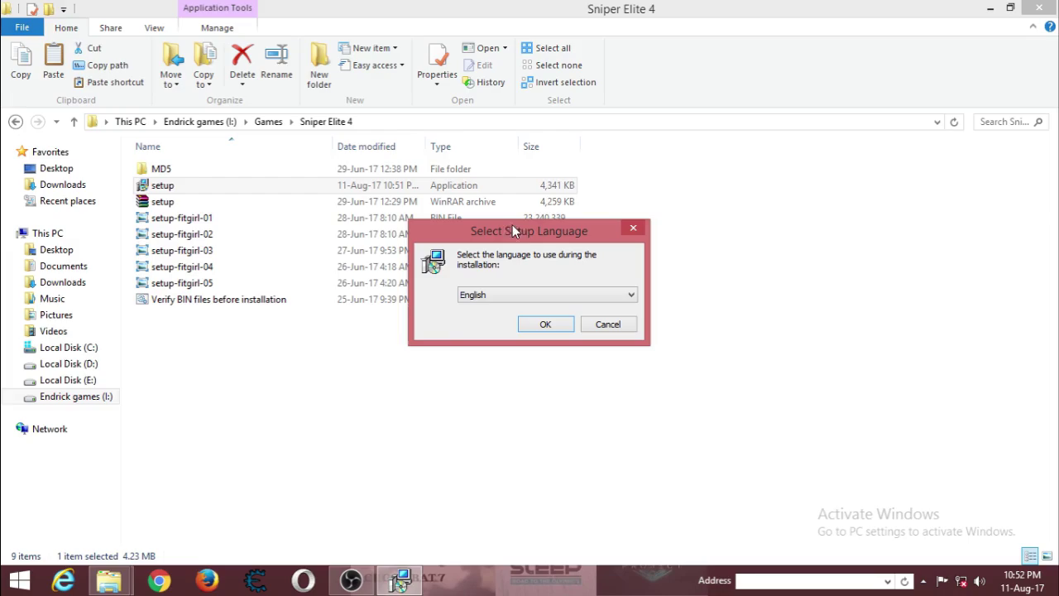
click(545, 324)
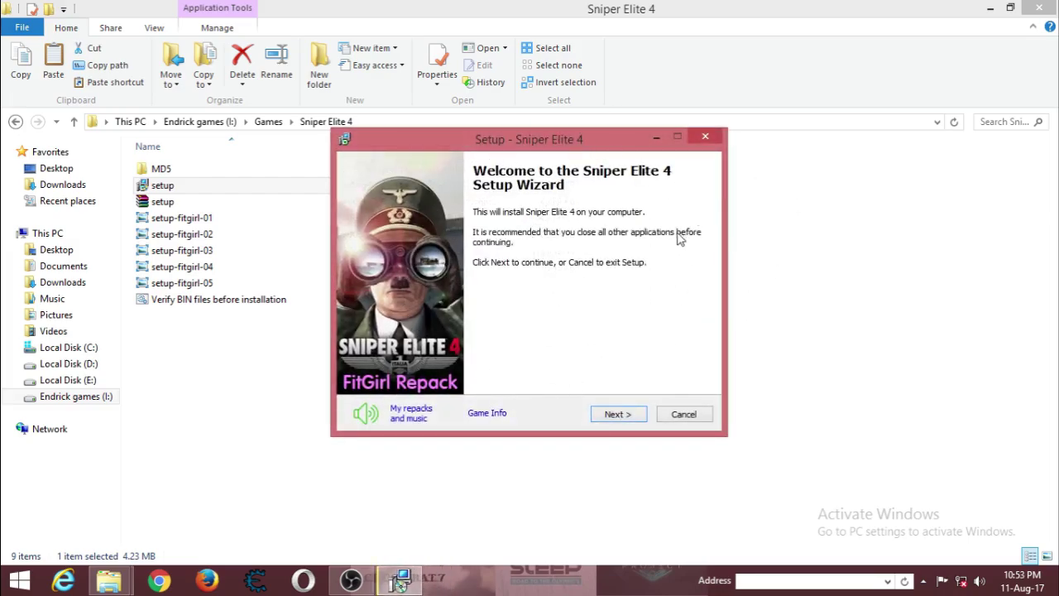
click(365, 413)
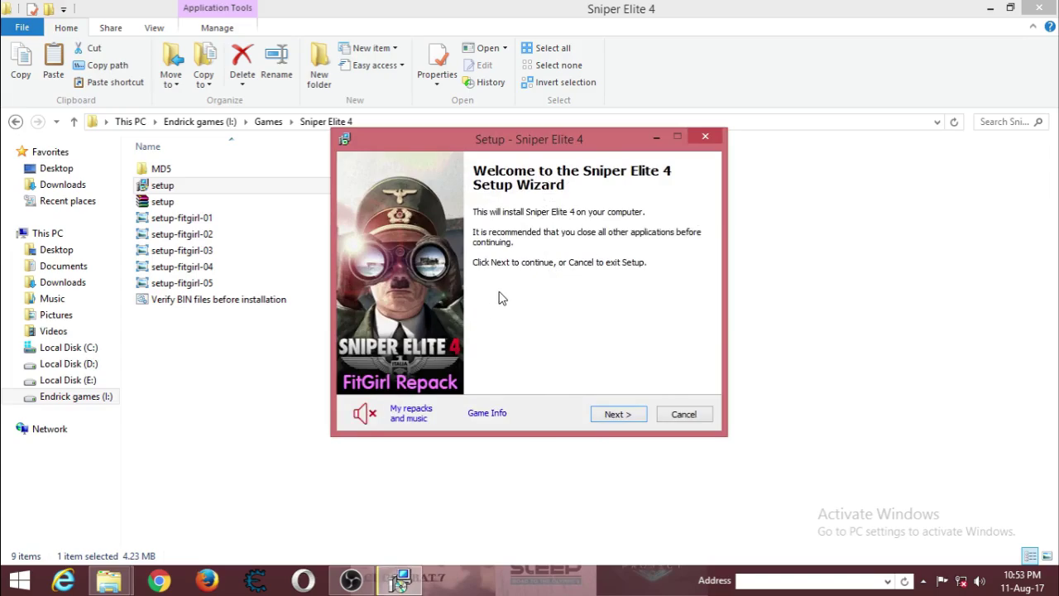
Exit the Sniper Elite 4 setup wizard, confirming the cancellation, and close the Sniper Elite 4 and 00CD4234_Rar folder windows.
click(682, 416)
click(602, 358)
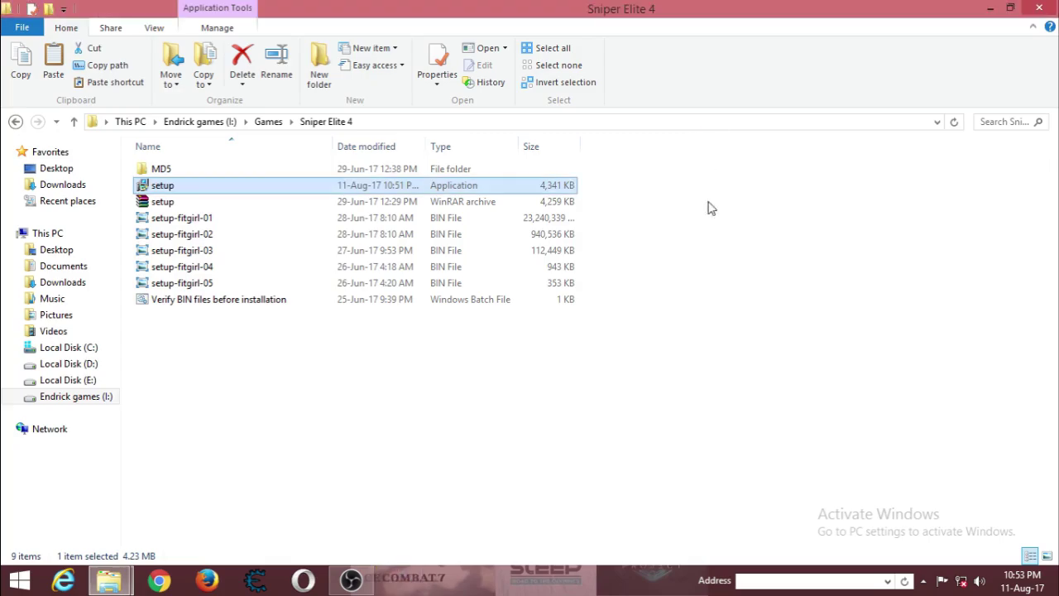
right_click(681, 316)
click(701, 373)
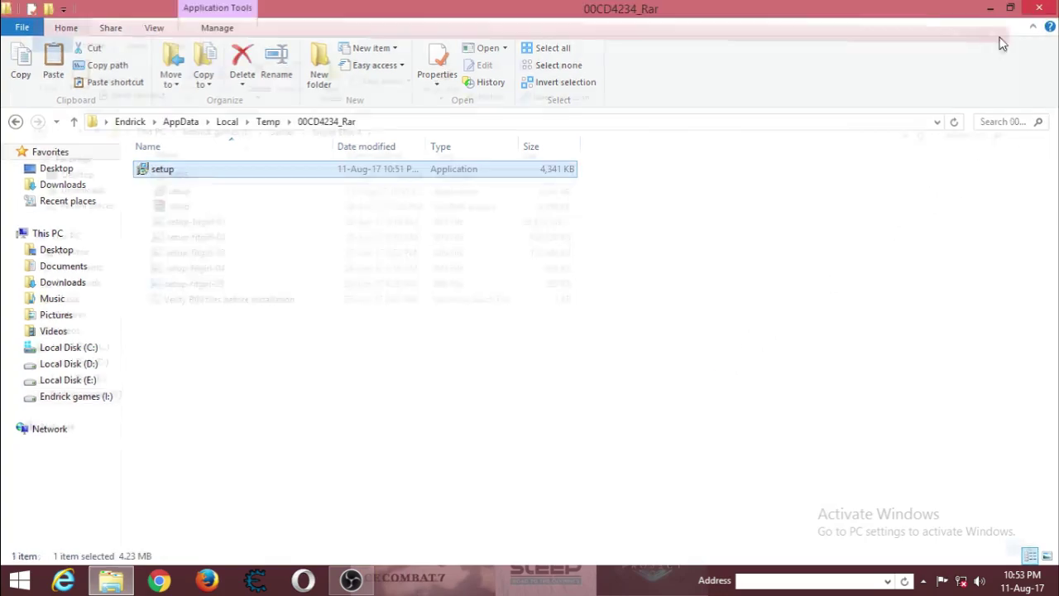
click(1039, 8)
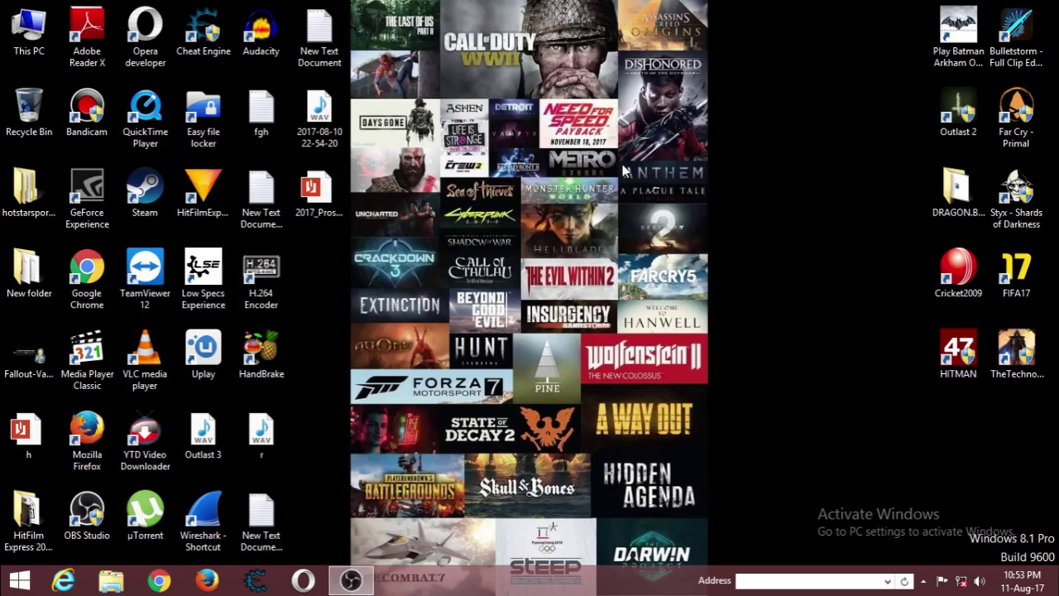
right_click(623, 165)
click(652, 213)
right_click(626, 207)
click(670, 256)
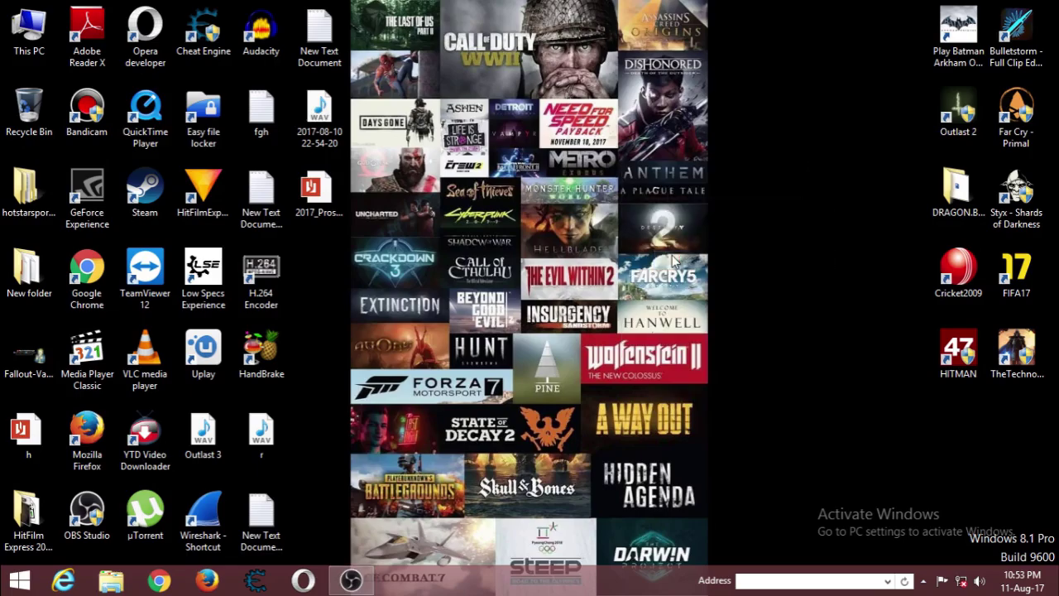
right_click(425, 216)
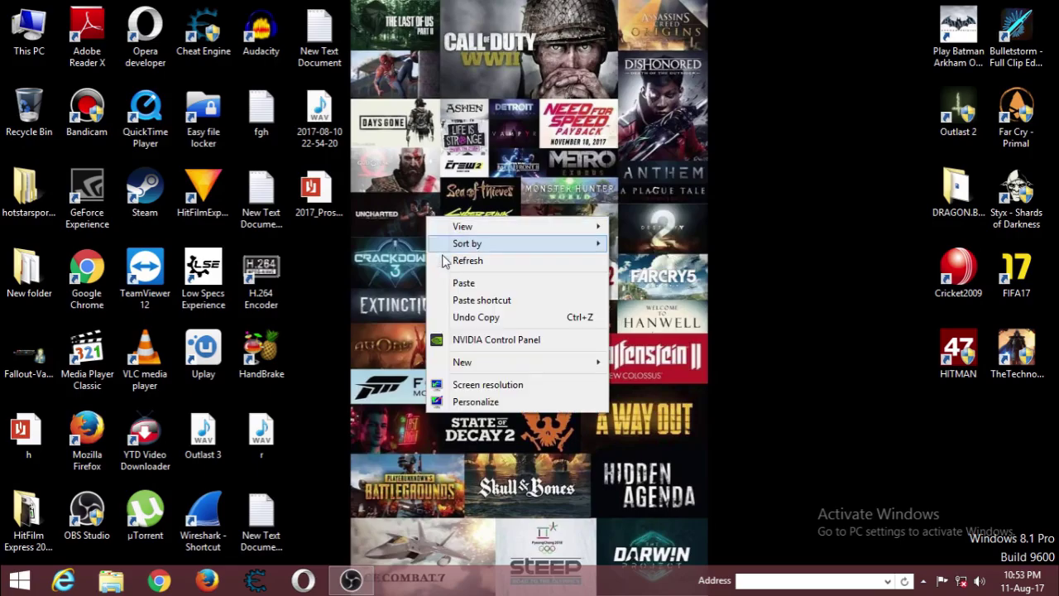
click(448, 261)
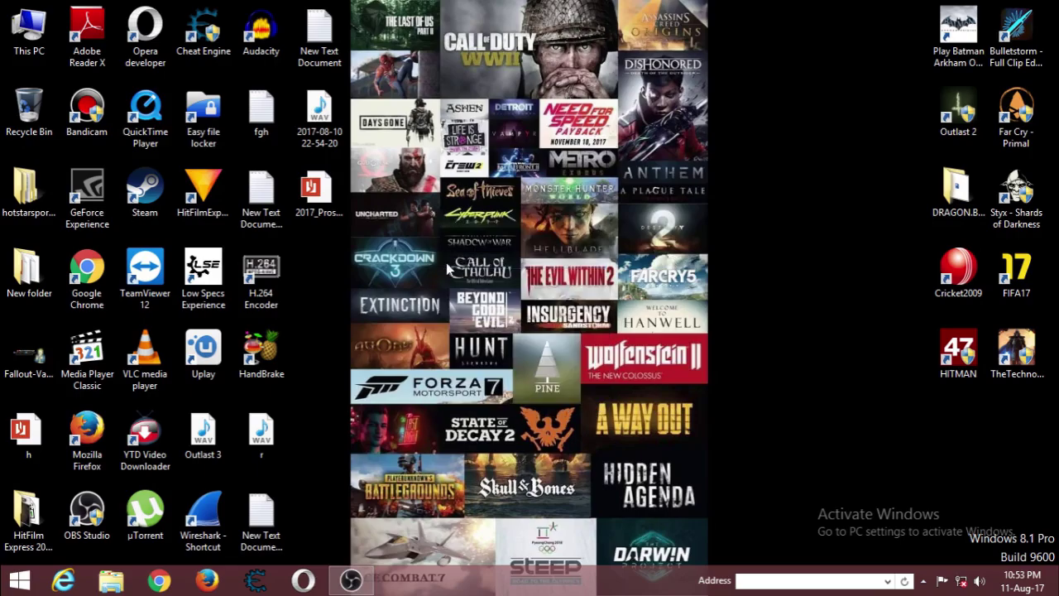
right_click(419, 281)
click(436, 316)
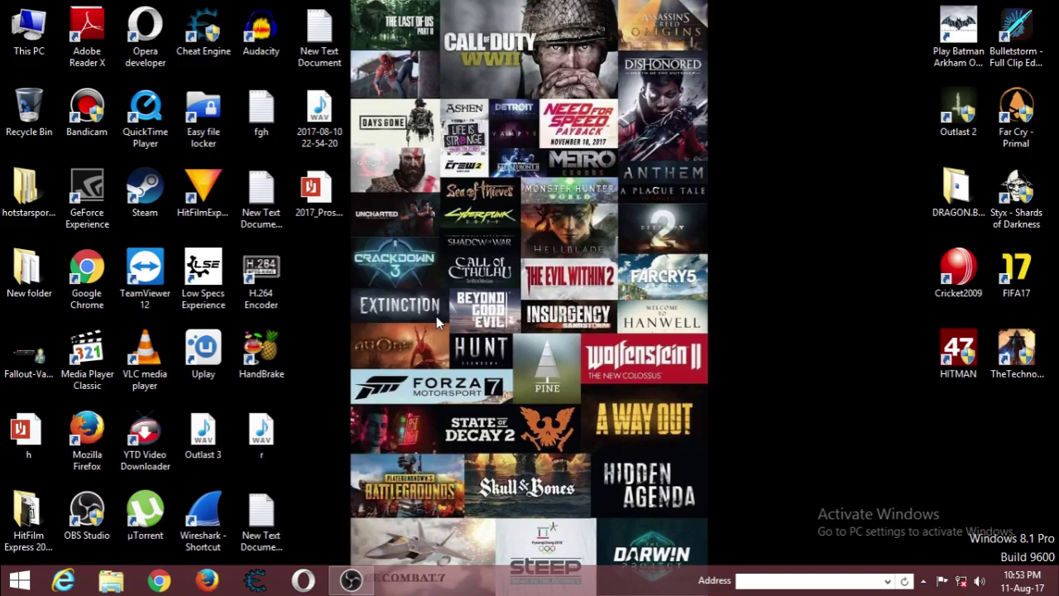